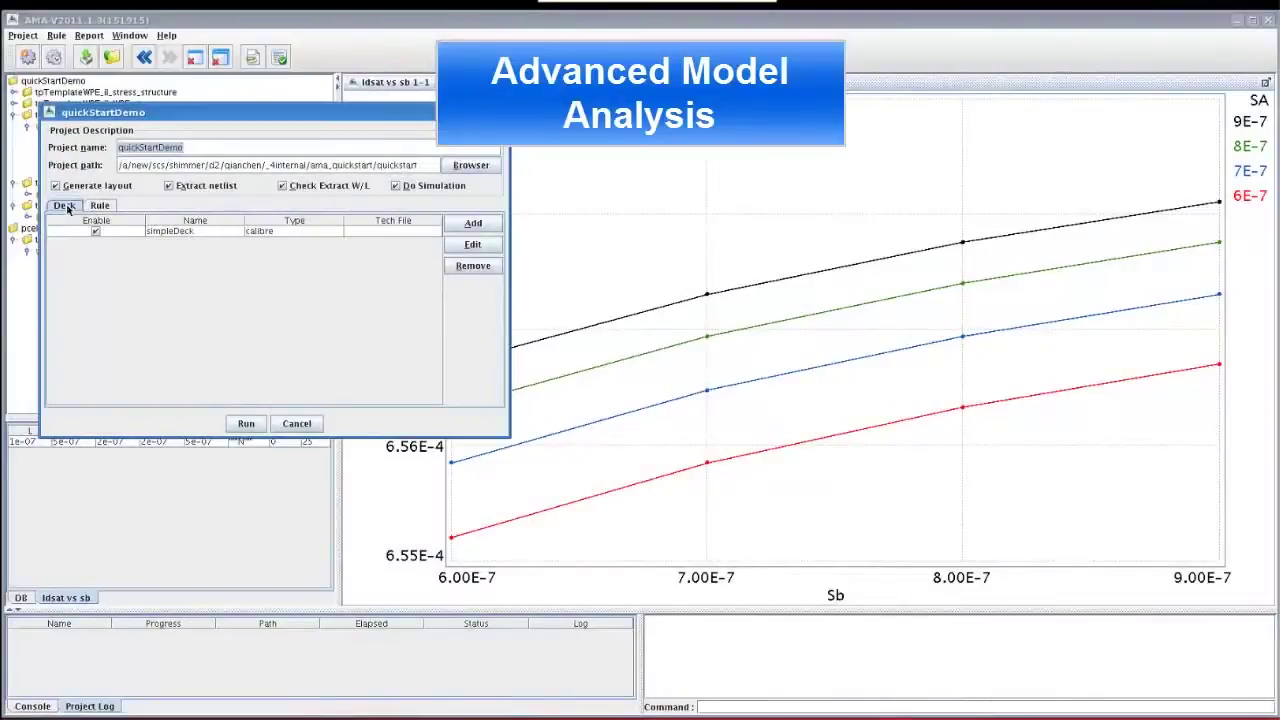
Review the project's Rule definitions, then run quickStartDemo to generate the test-structure layouts
{"action": "left_click", "coordinate": [99, 206]}
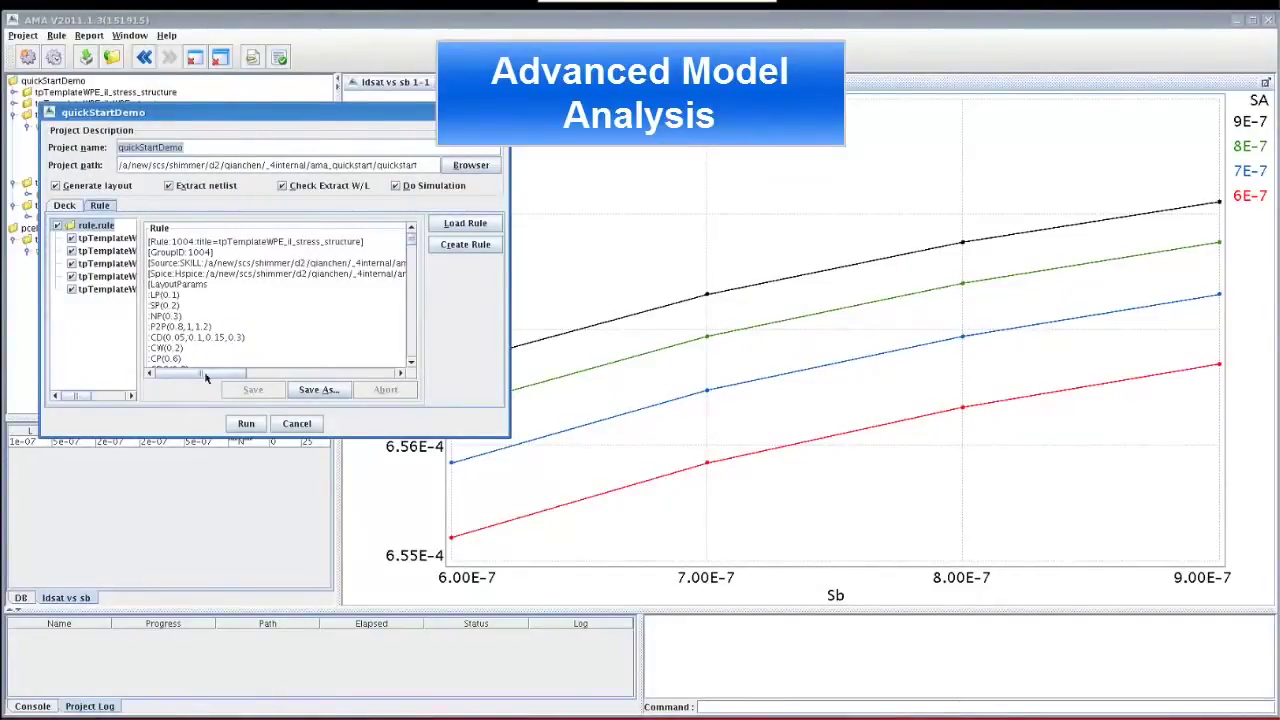
{"action": "left_click", "coordinate": [240, 423]}
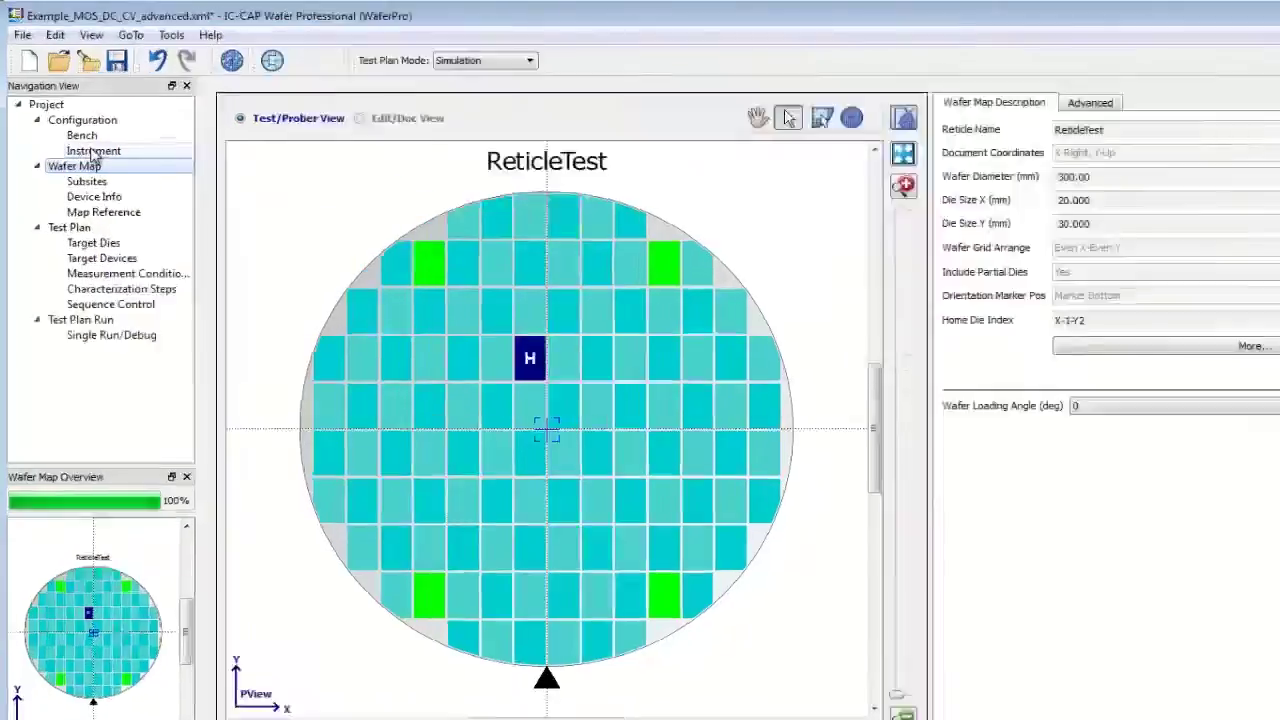
Check the instrument settings, then open MultiPlot plots for the 11:52:30 test plan log entry
{"action": "left_click", "coordinate": [80, 134]}
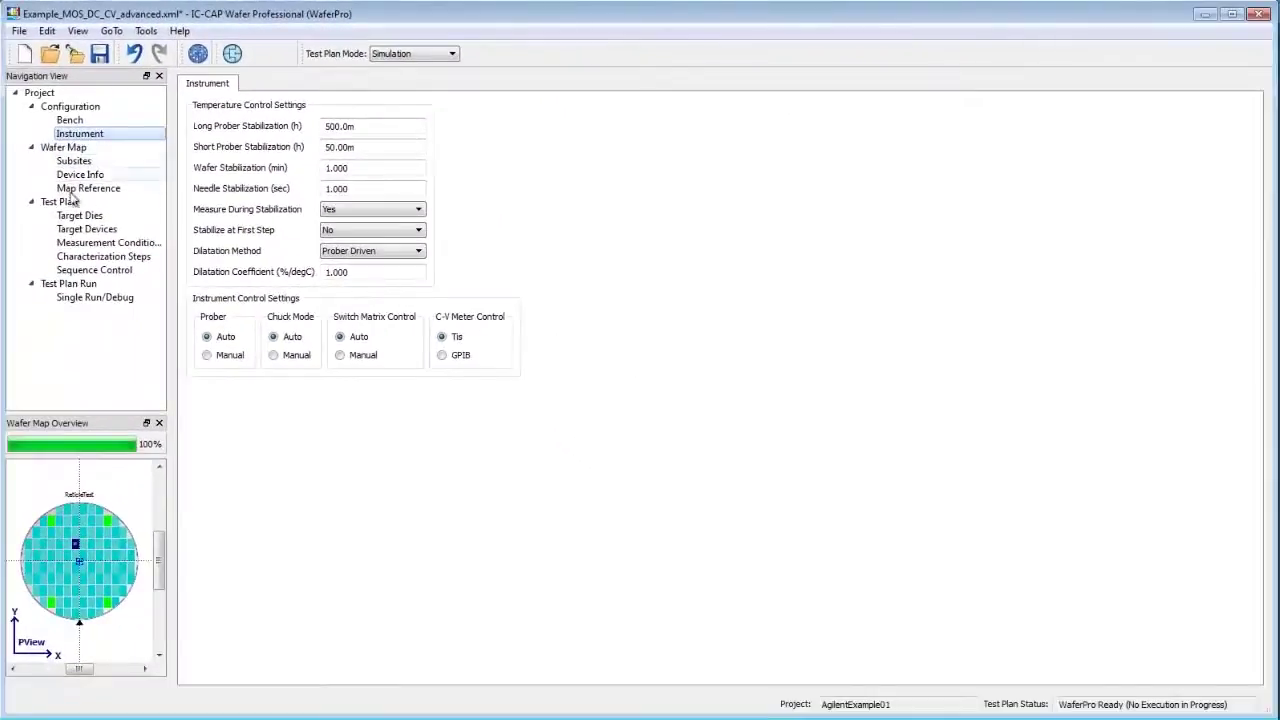
{"action": "left_click", "coordinate": [70, 284]}
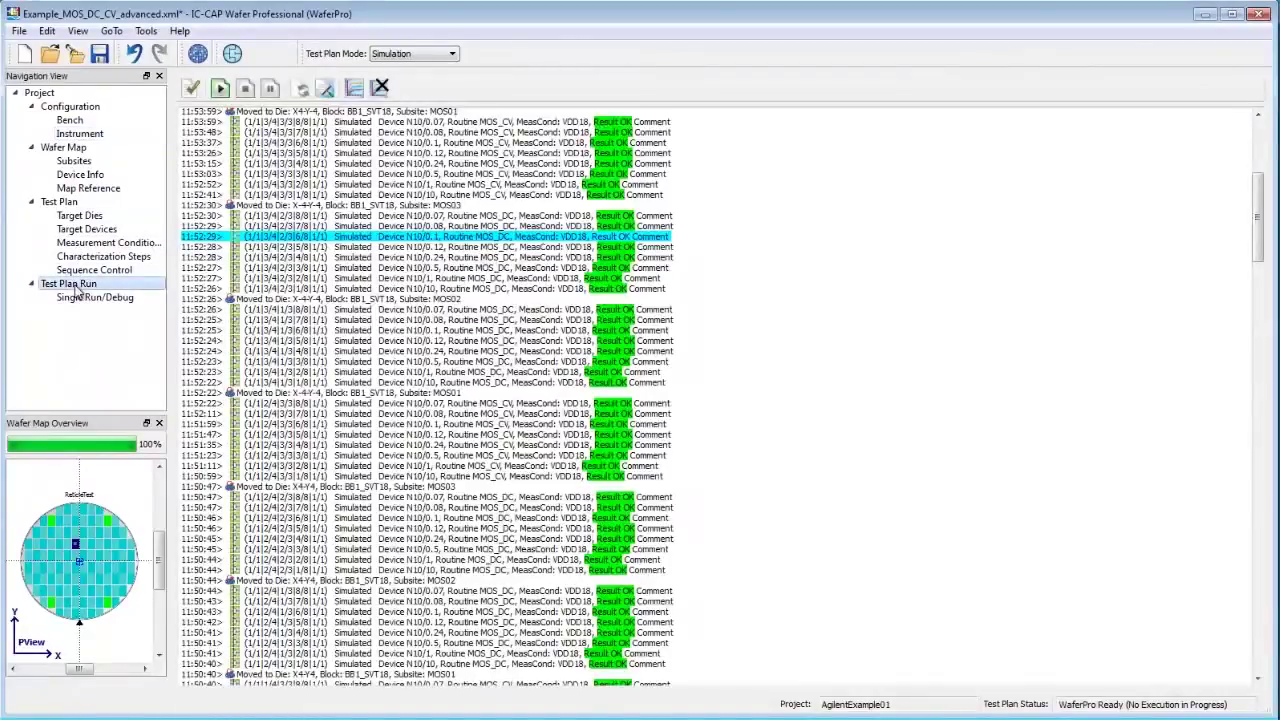
{"action": "double_click", "coordinate": [345, 215]}
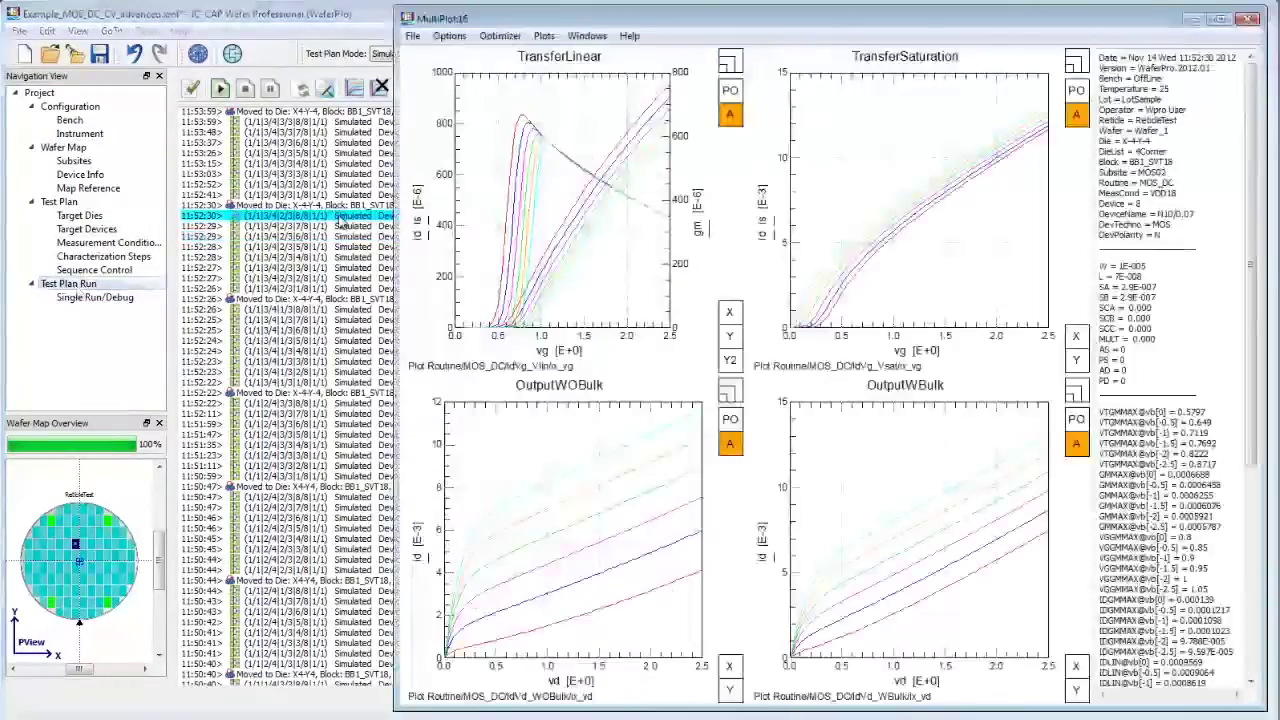
{"action": "left_click", "coordinate": [350, 186]}
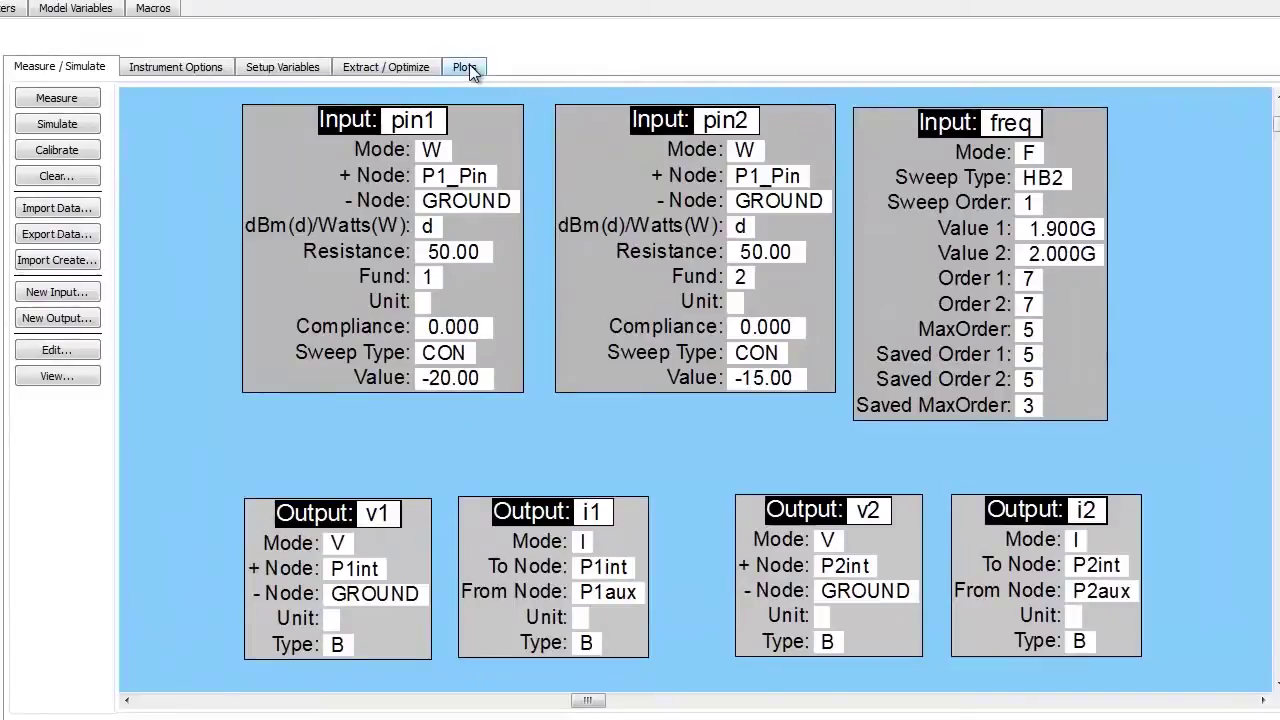
Display the MagPout_Pin plot for the harmonic-balance power sweep setup
{"action": "left_click", "coordinate": [466, 68]}
{"action": "left_click", "coordinate": [70, 108]}
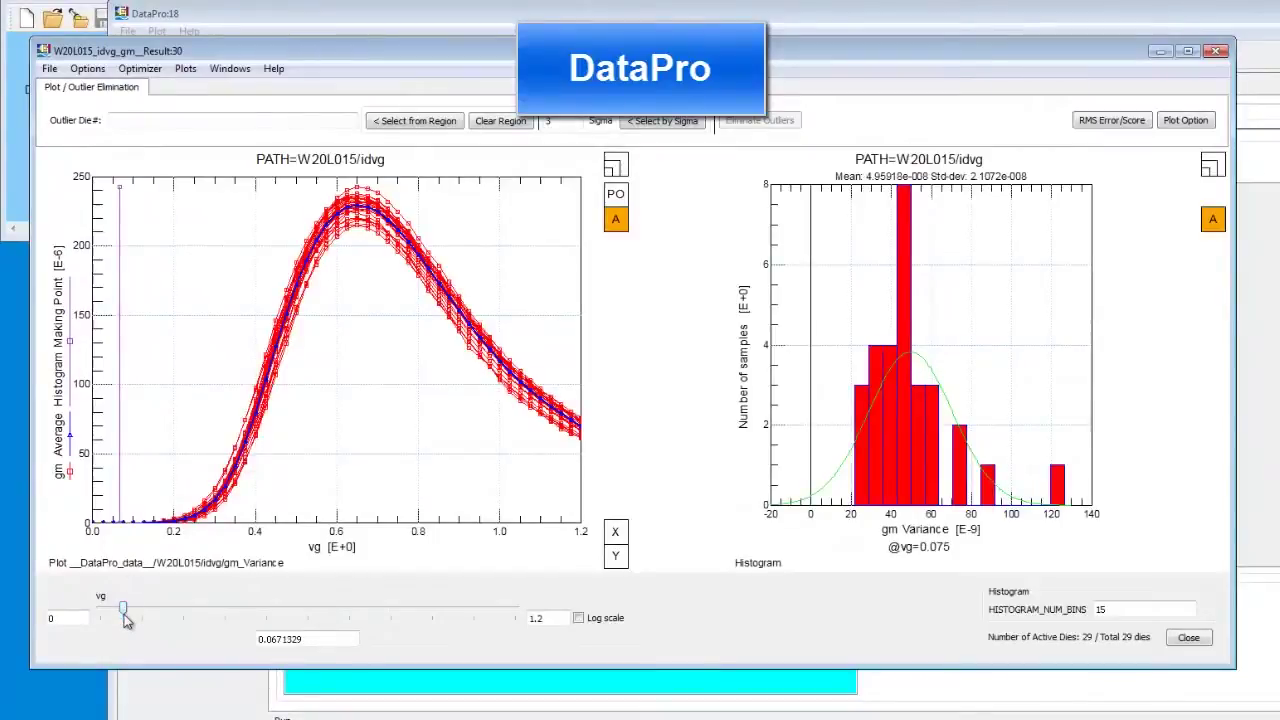
Move the variance histogram to vg ≈ 0.1 for id, then plot id and gm in Corner_Check_Plot
{"action": "left_click_drag", "start_coordinate": [123, 609], "coordinate": [373, 633]}
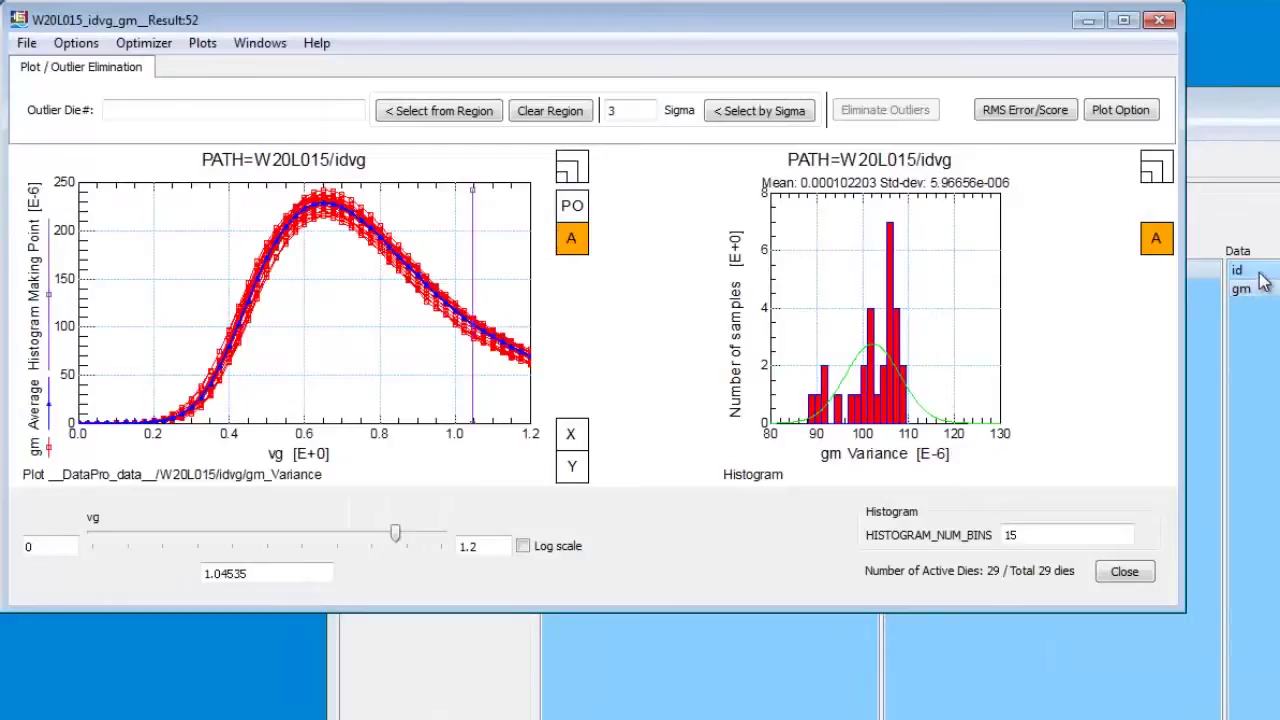
{"action": "left_click", "coordinate": [1240, 270]}
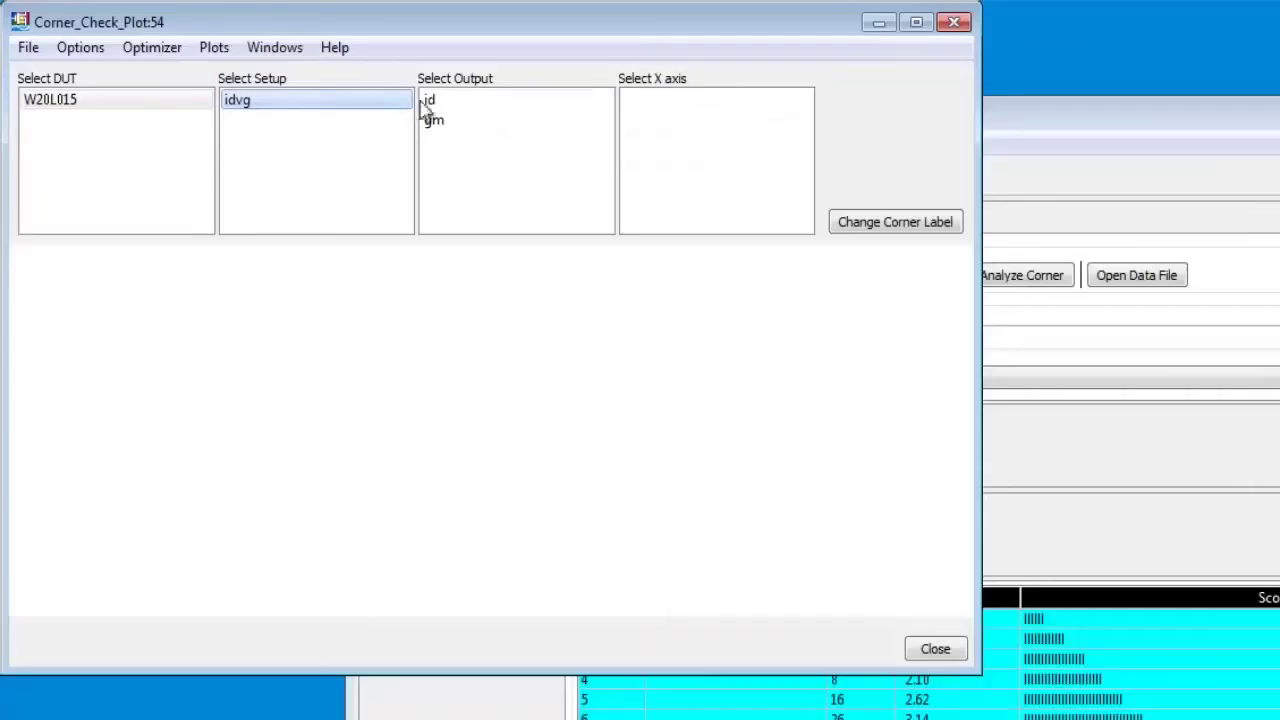
{"action": "left_click", "coordinate": [430, 101]}
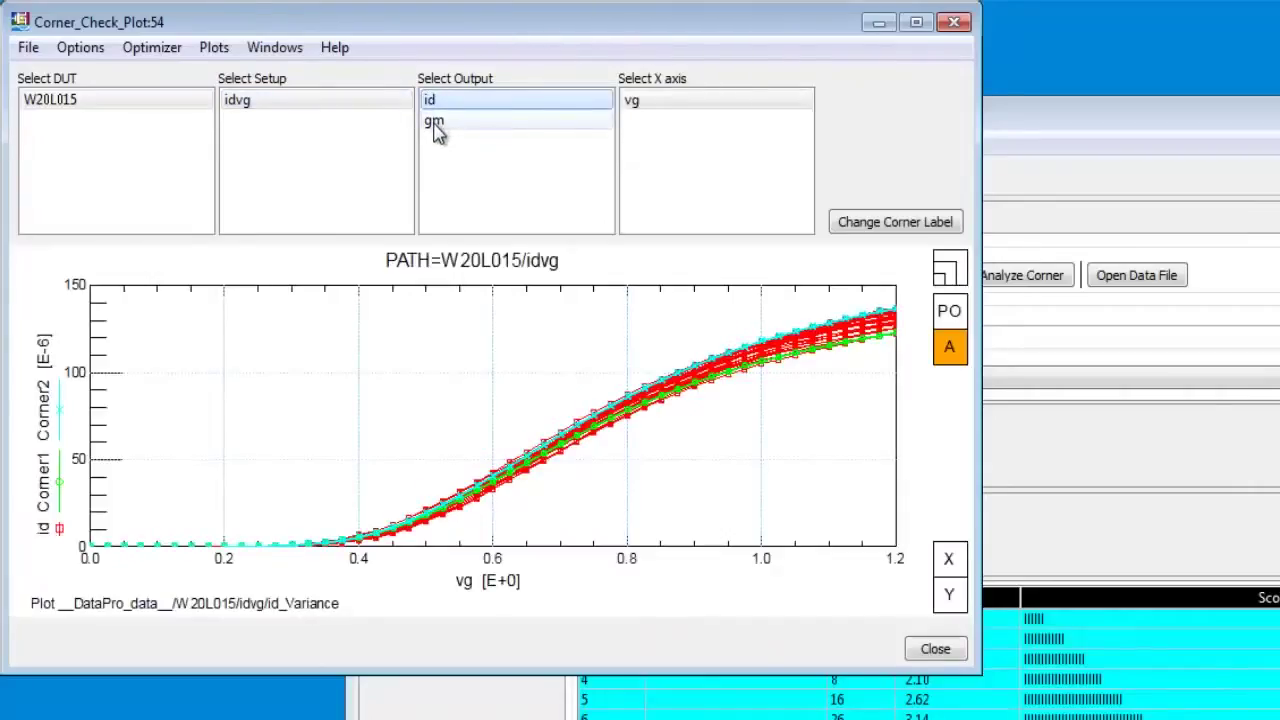
{"action": "left_click", "coordinate": [434, 122]}
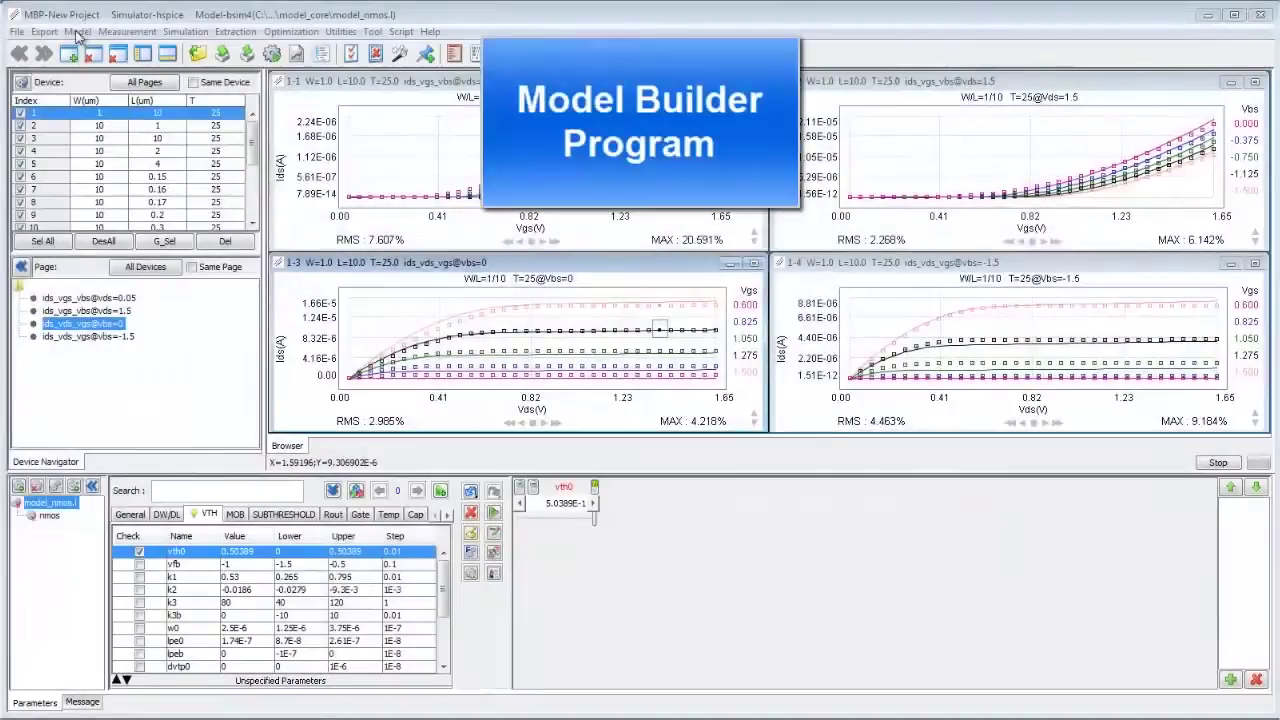
Choose the bsim4 DC model type and lower vth0 to refit the Ids curves
{"action": "left_click", "coordinate": [77, 31]}
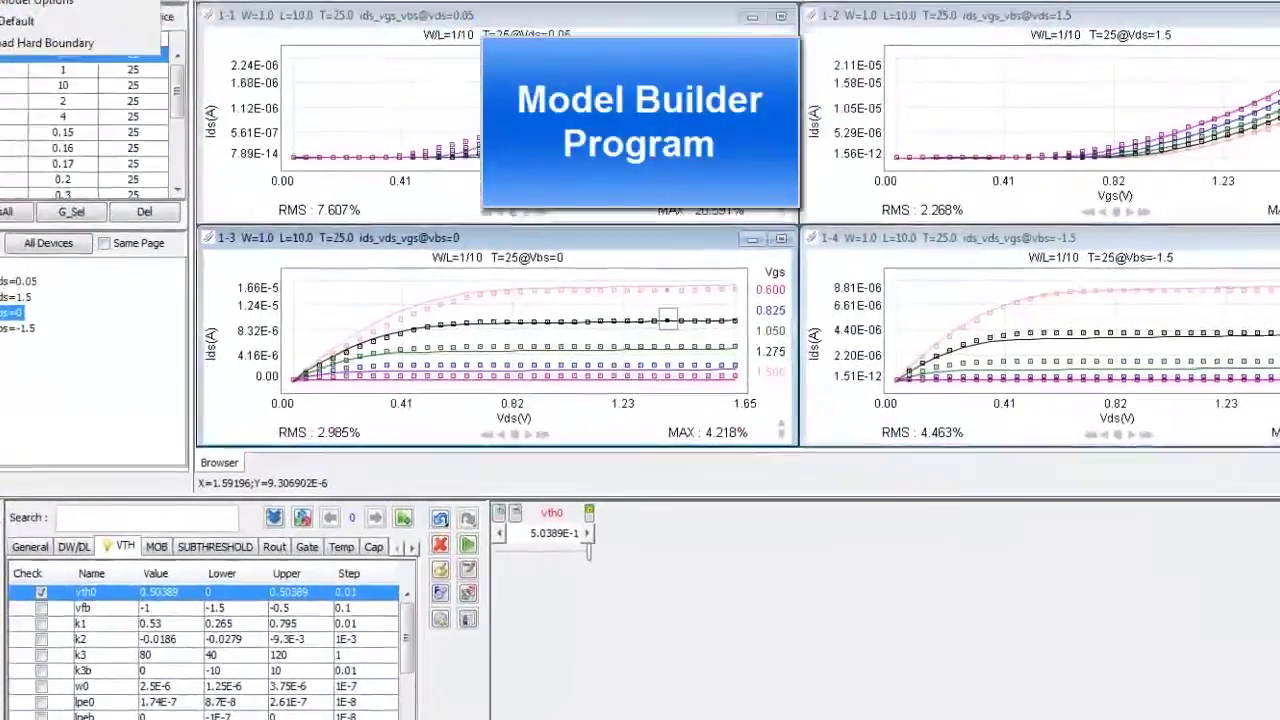
{"action": "left_click", "coordinate": [100, 50]}
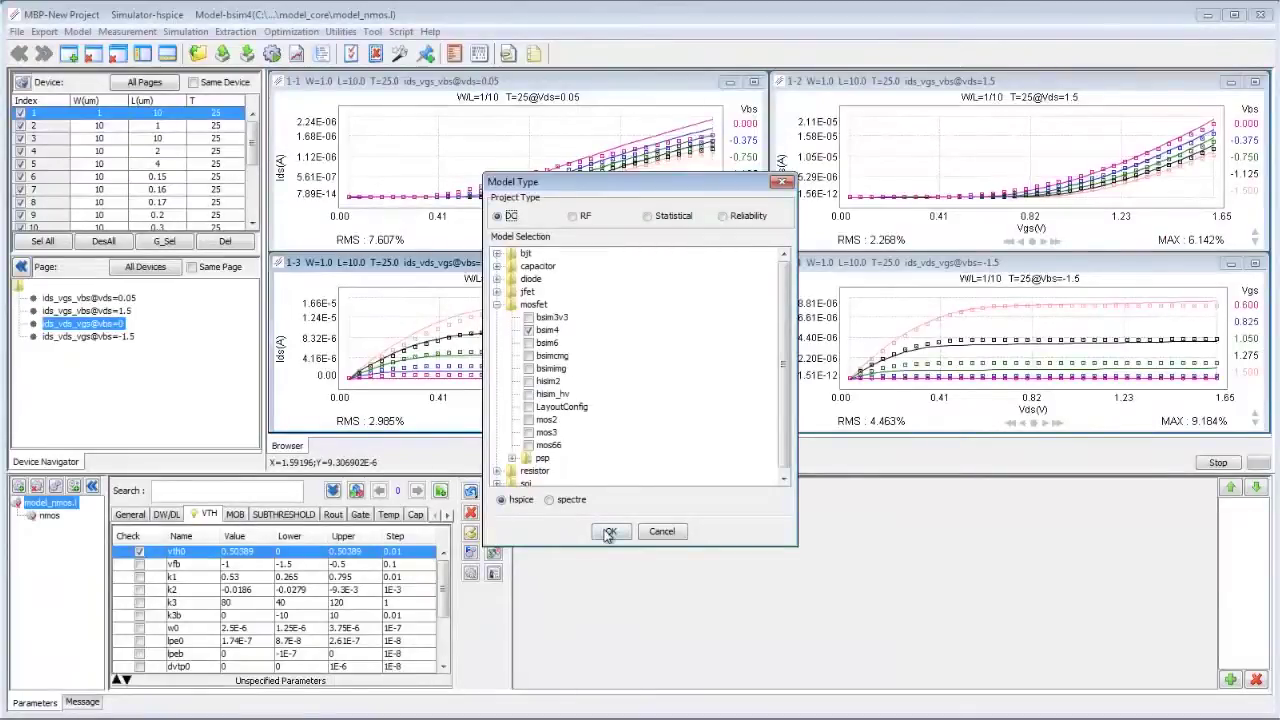
{"action": "left_click", "coordinate": [609, 531]}
{"action": "mouse_move", "coordinate": [596, 530]}
{"action": "left_mouse_down"}
{"action": "mouse_move", "coordinate": [531, 530]}
{"action": "mouse_move", "coordinate": [610, 533]}
{"action": "left_mouse_up"}
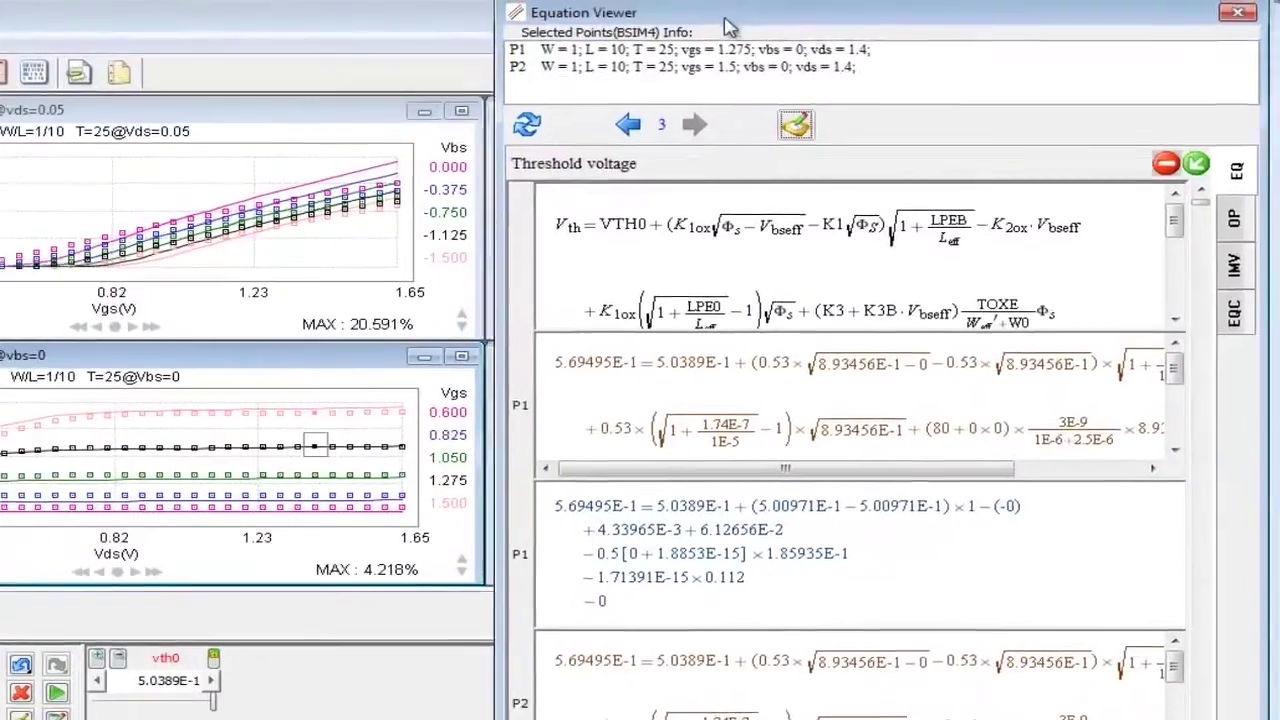
Step the Equation Viewer back to the first threshold voltage equation set
{"action": "left_click_drag", "start_coordinate": [727, 27], "coordinate": [719, 34]}
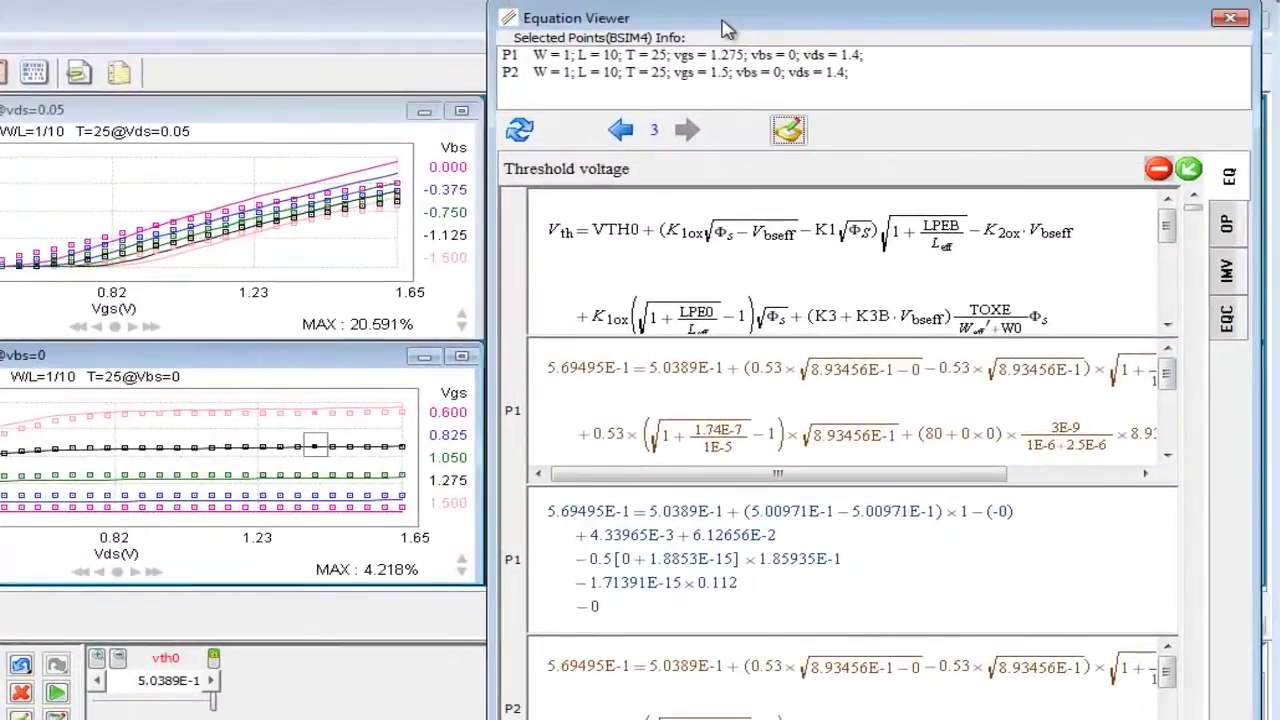
{"action": "left_click", "coordinate": [621, 133]}
{"action": "left_click", "coordinate": [622, 133]}
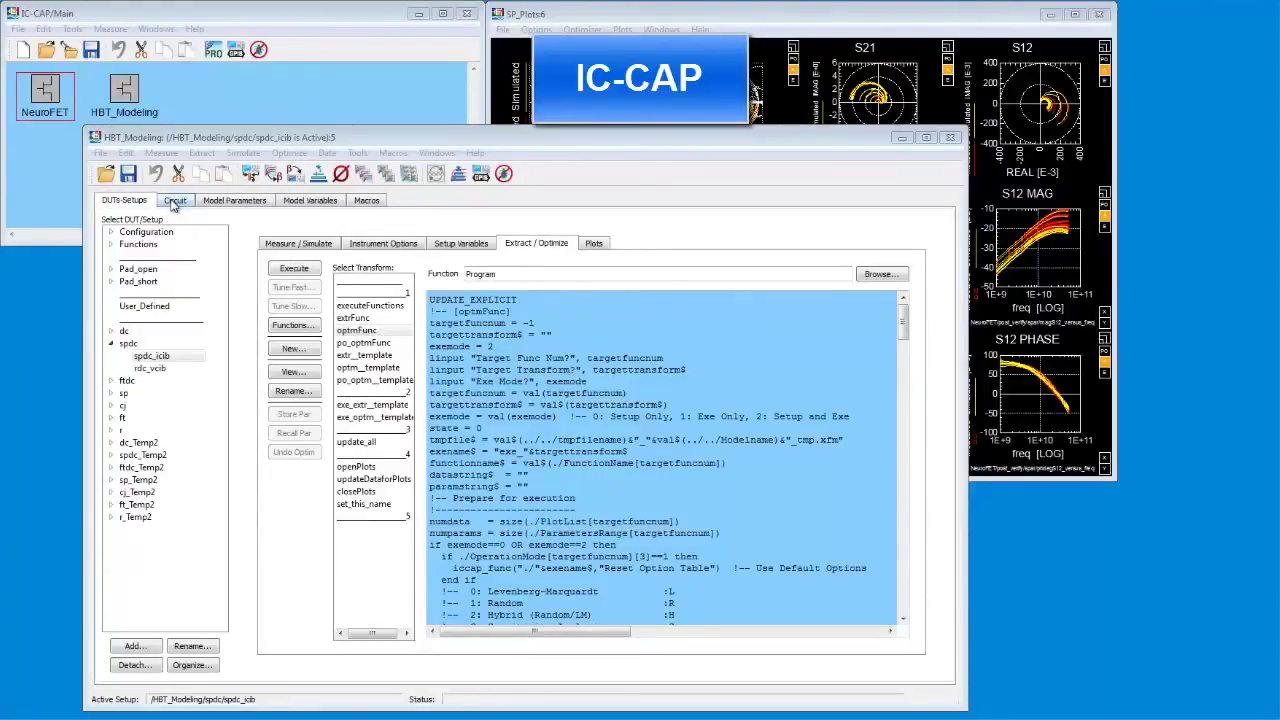
View the HBT model's Circuit definition, then scroll through the spdc_icib optmFunc program
{"action": "left_click", "coordinate": [175, 201]}
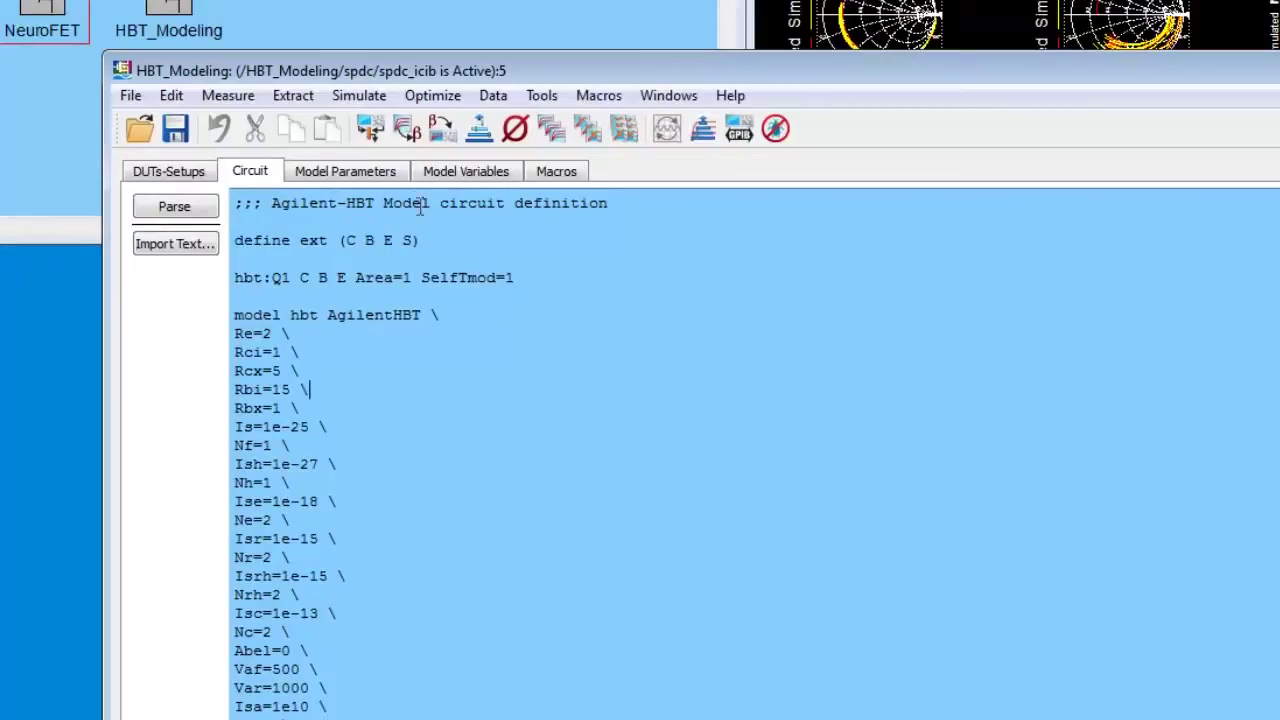
{"action": "left_click", "coordinate": [200, 173]}
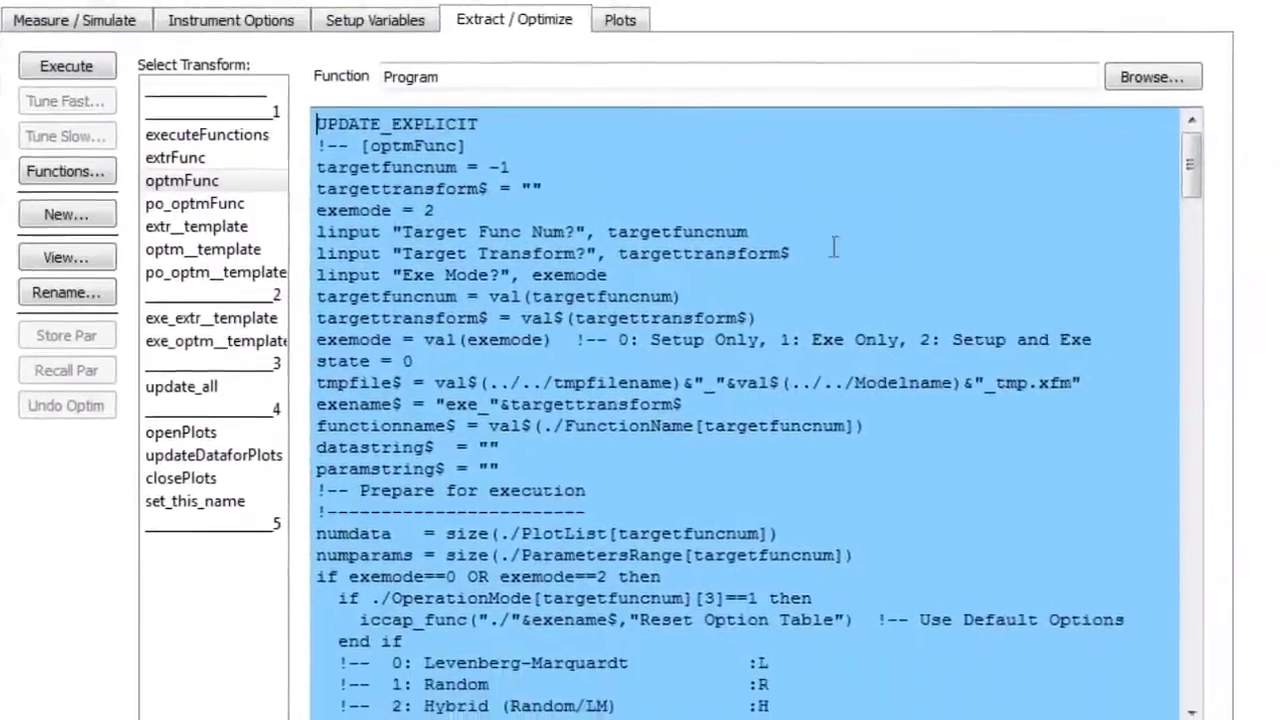
{"action": "scroll", "coordinate": [878, 245], "scroll_direction": "down", "scroll_amount": 6}
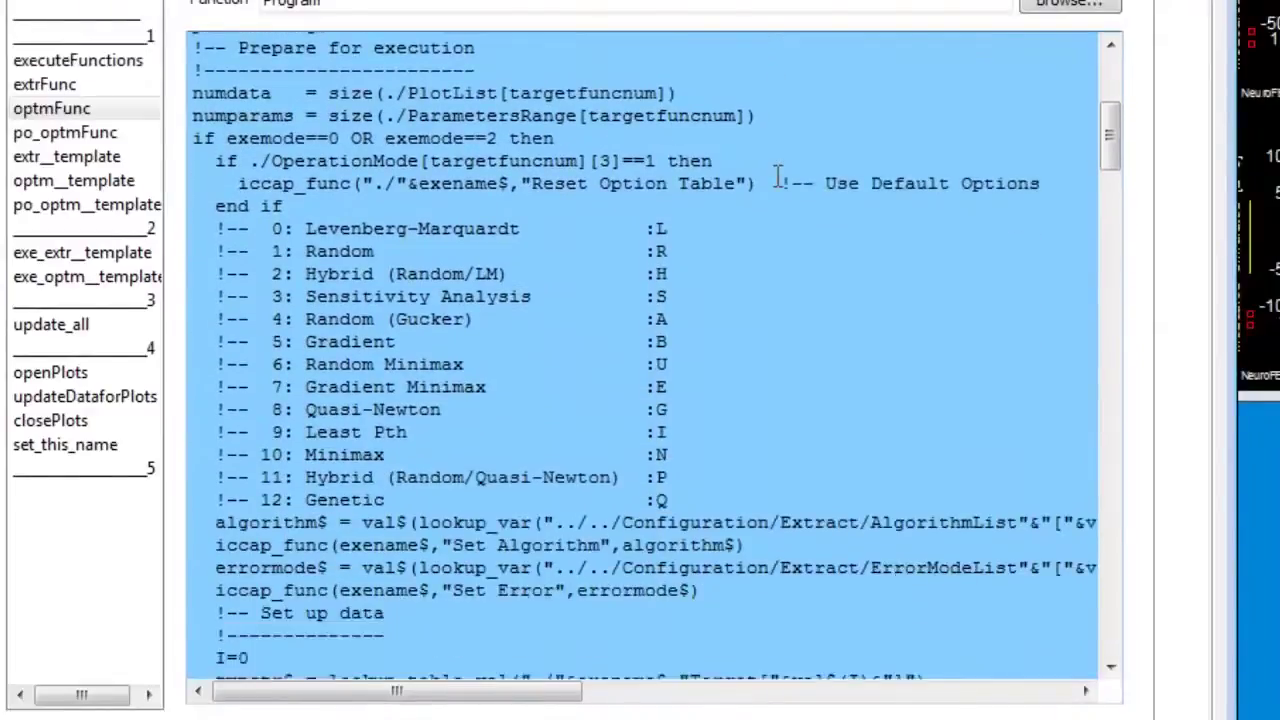
{"action": "scroll", "coordinate": [778, 177], "scroll_direction": "down", "scroll_amount": 1}
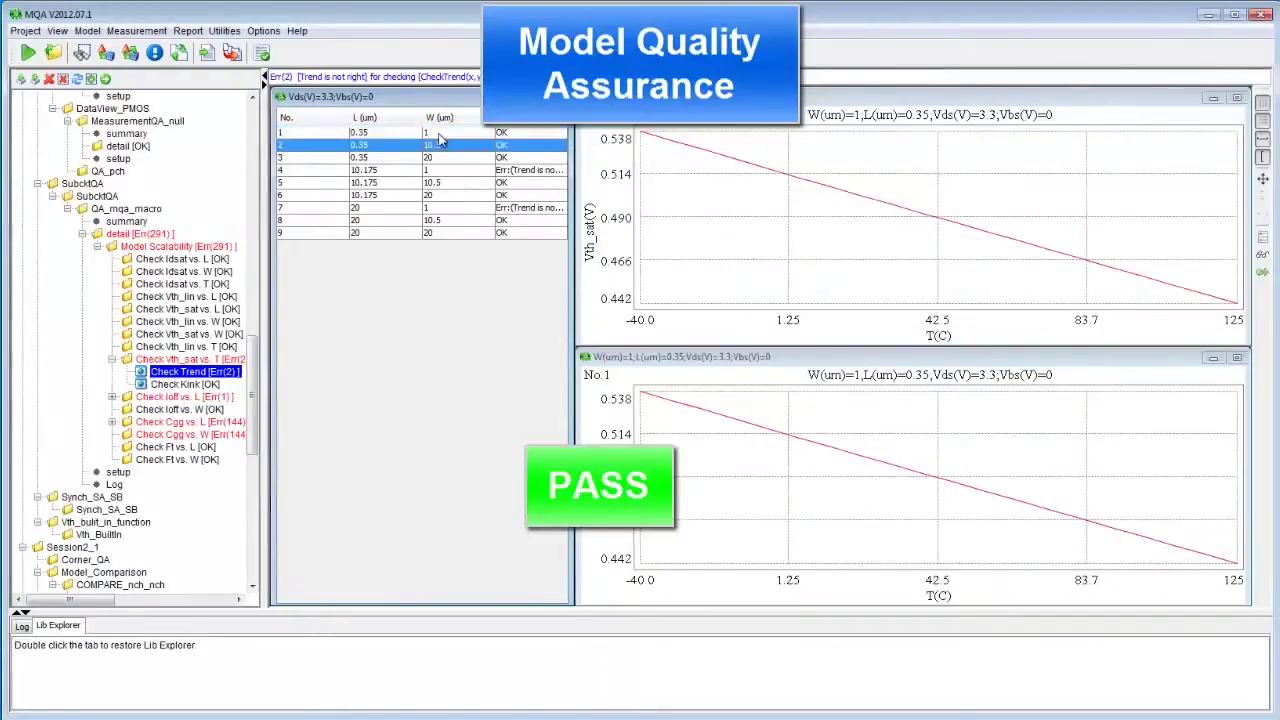
Step through geometries' Vth_sat trend results to geometry 5, spotting geometry 4 failing
{"action": "key", "text": "Down"}
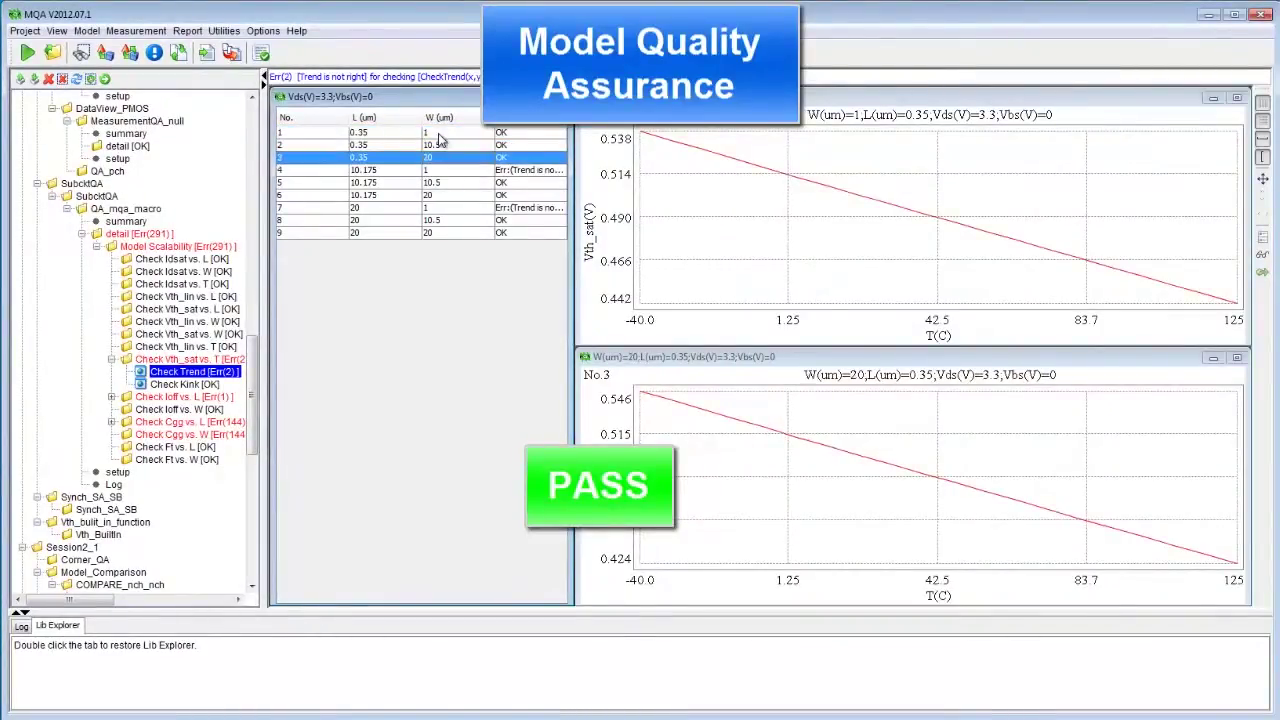
{"action": "key", "text": "Down"}
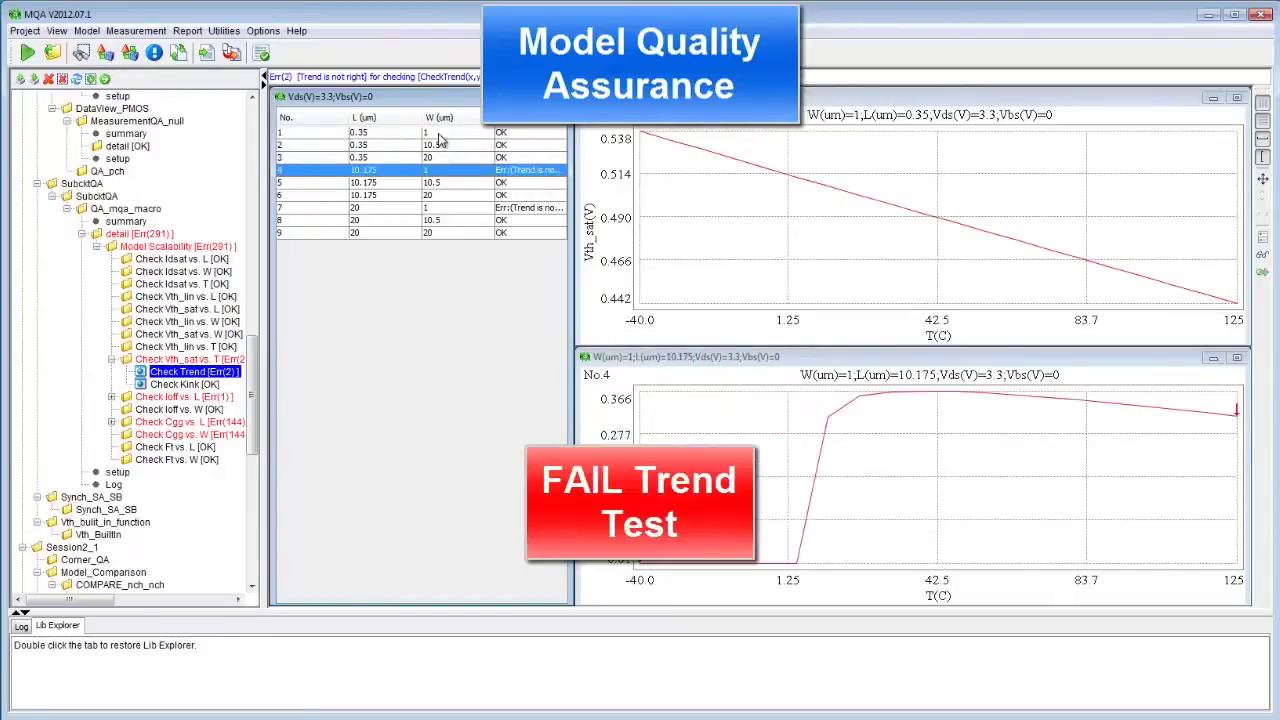
{"action": "key", "text": "Down"}
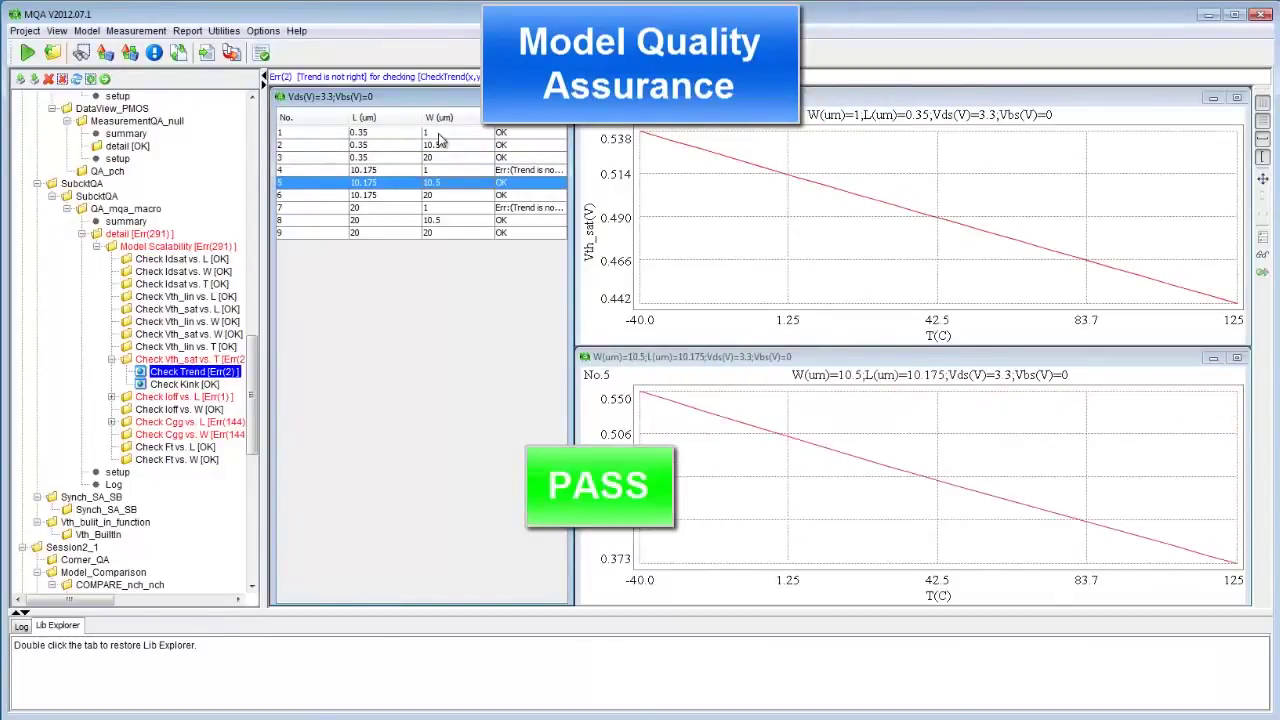
{"action": "key", "text": "Down"}
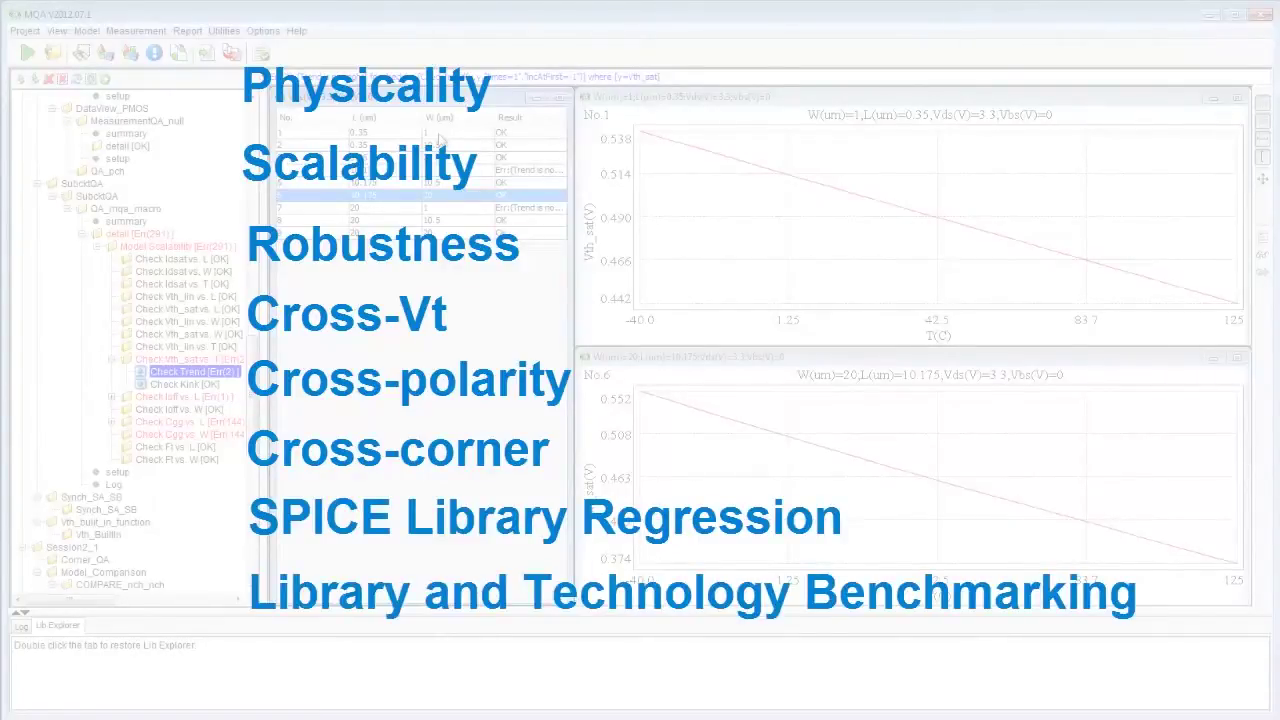
Export the SubcktQA result group to a PDF report and open SubcktQA.pdf
{"action": "left_click", "coordinate": [78, 186]}
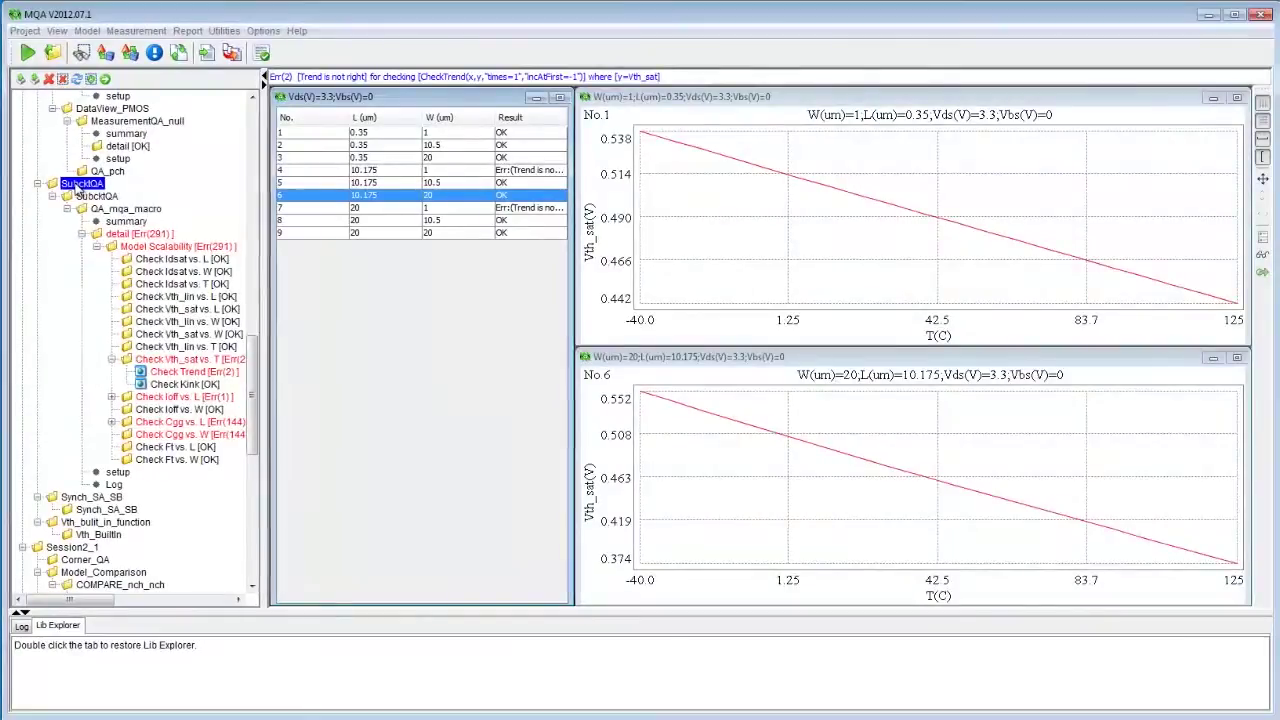
{"action": "right_click", "coordinate": [78, 188]}
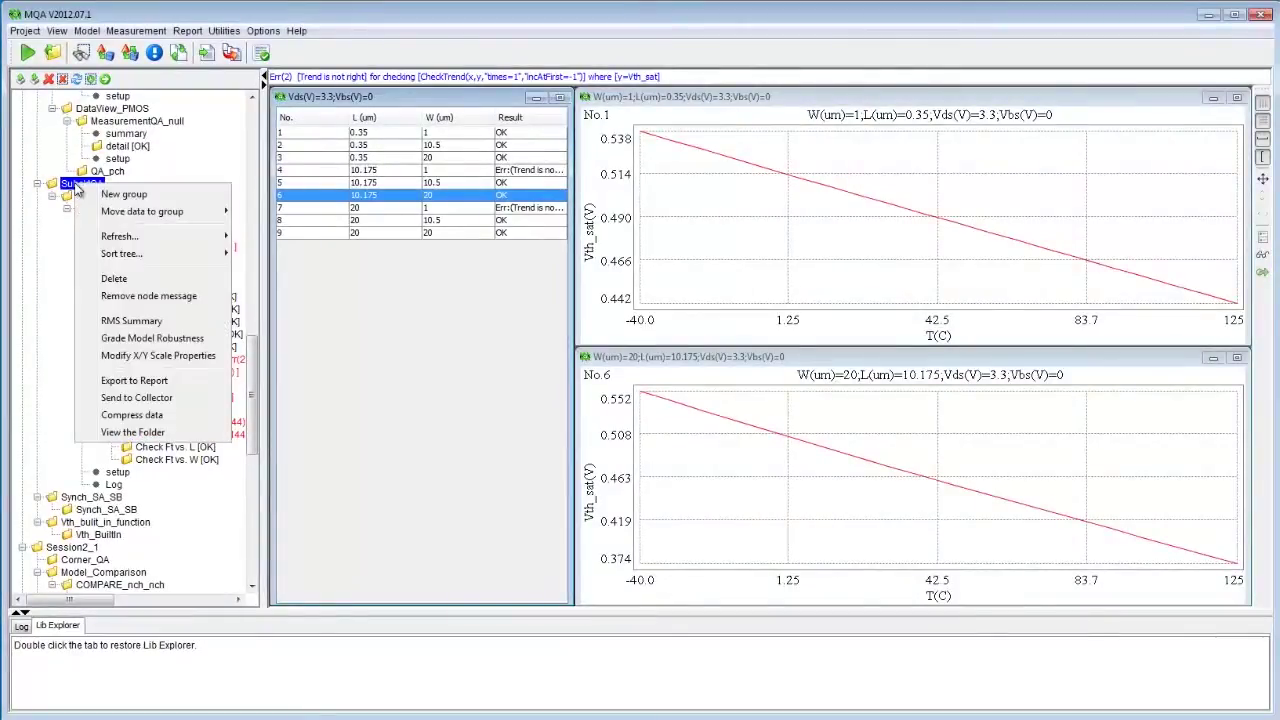
{"action": "left_click", "coordinate": [154, 382]}
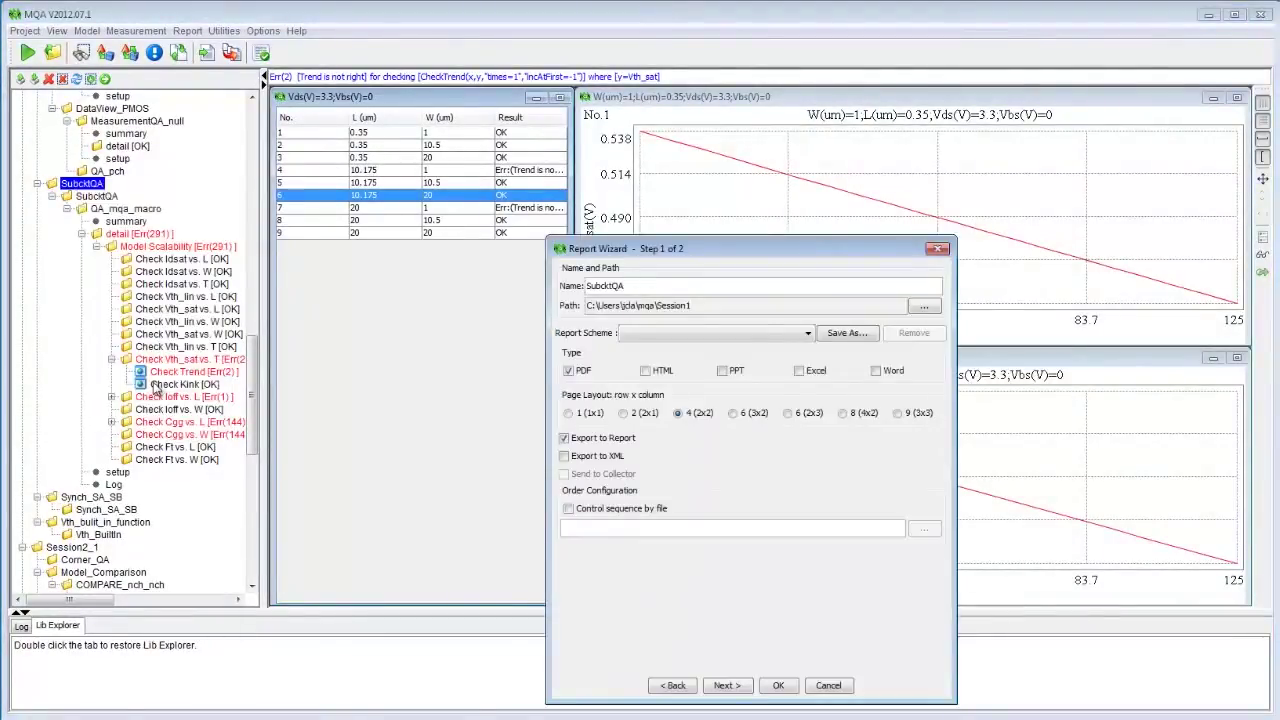
{"action": "left_click", "coordinate": [778, 685]}
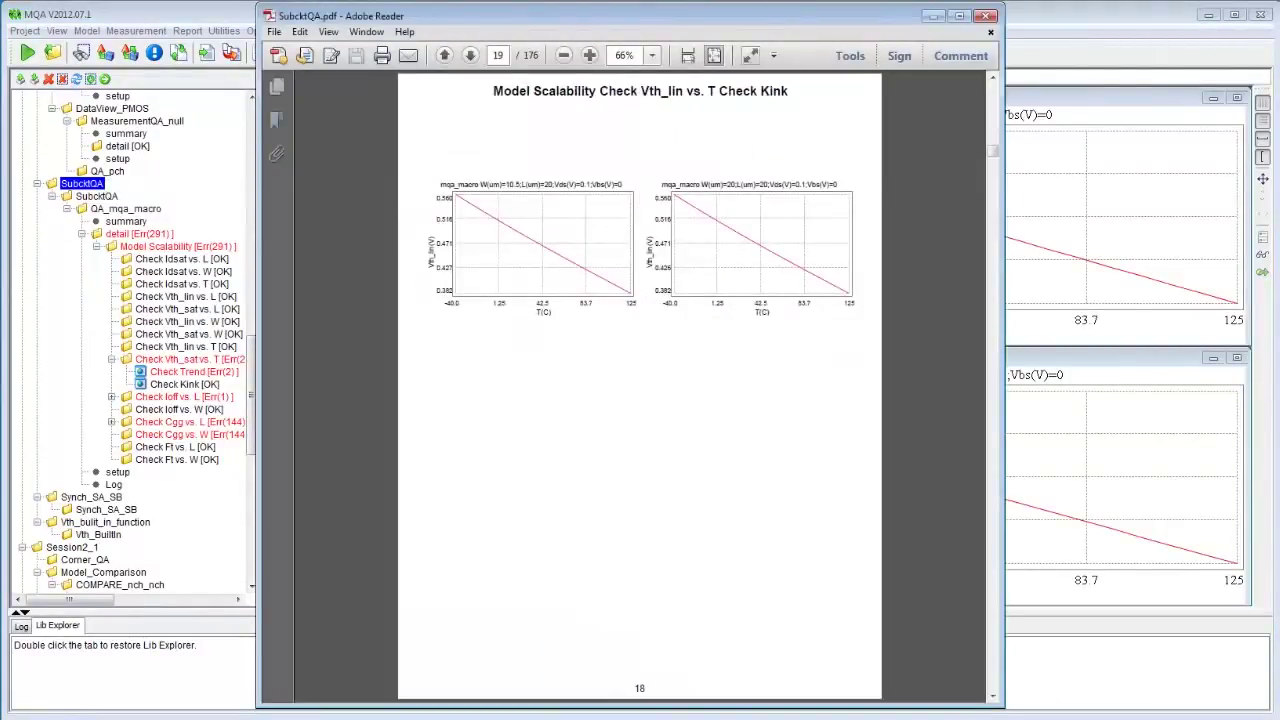
Page forward in SubcktQA.pdf to the Vth_sat vs. T Check Trend plots on page 21
{"action": "key", "text": "Page_Down"}
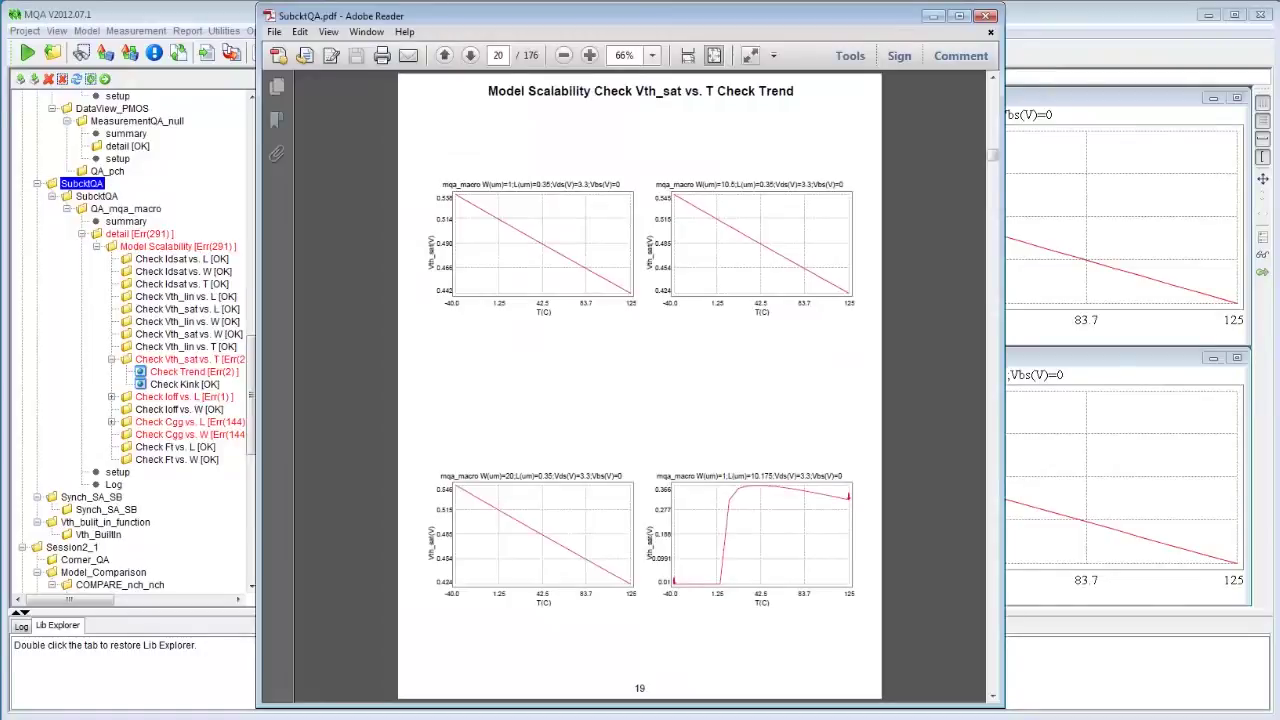
{"action": "key", "text": "Page_Down"}
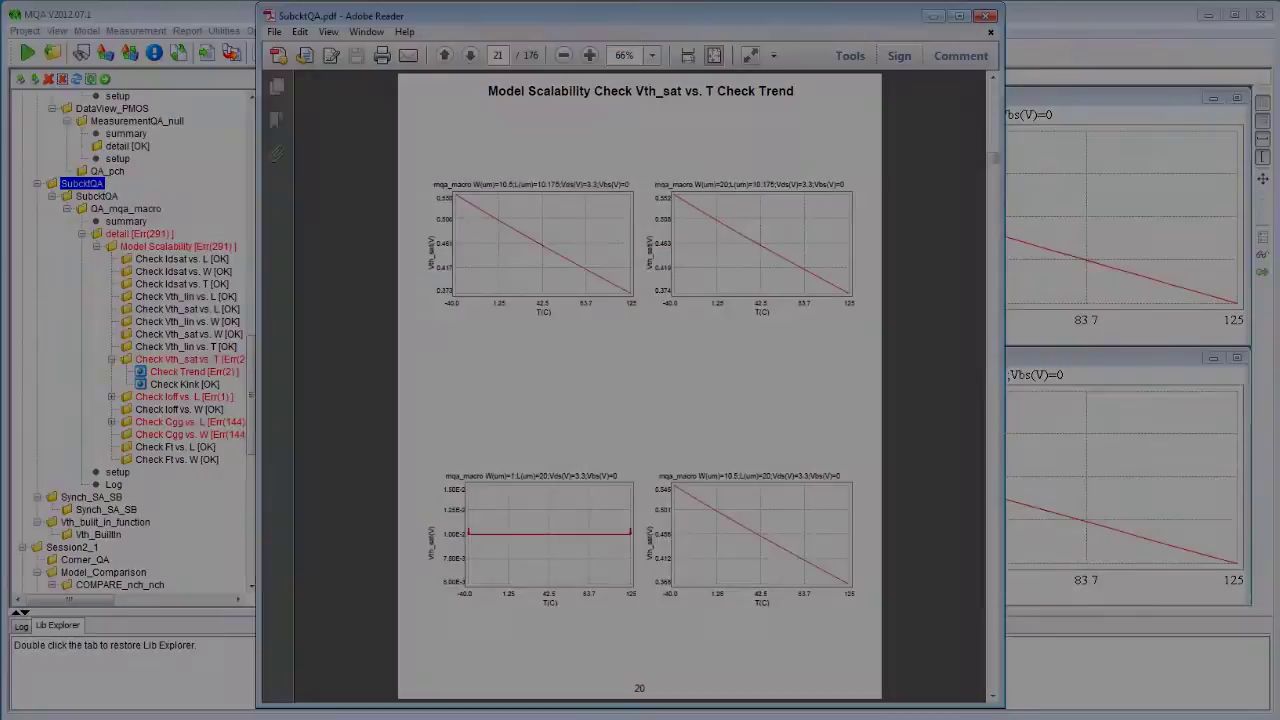